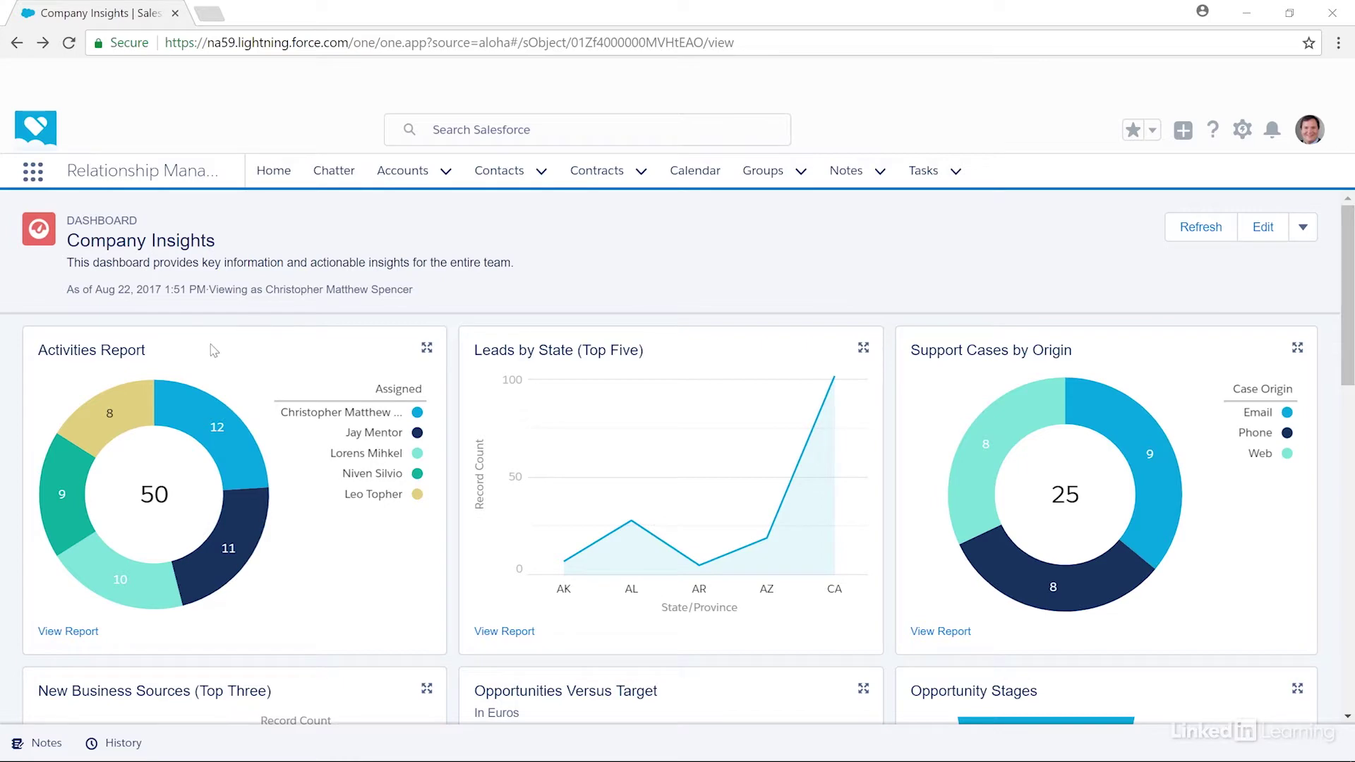
# - Open the full Activities Report and enter Report Builder for editing
pyautogui.click(63, 633)
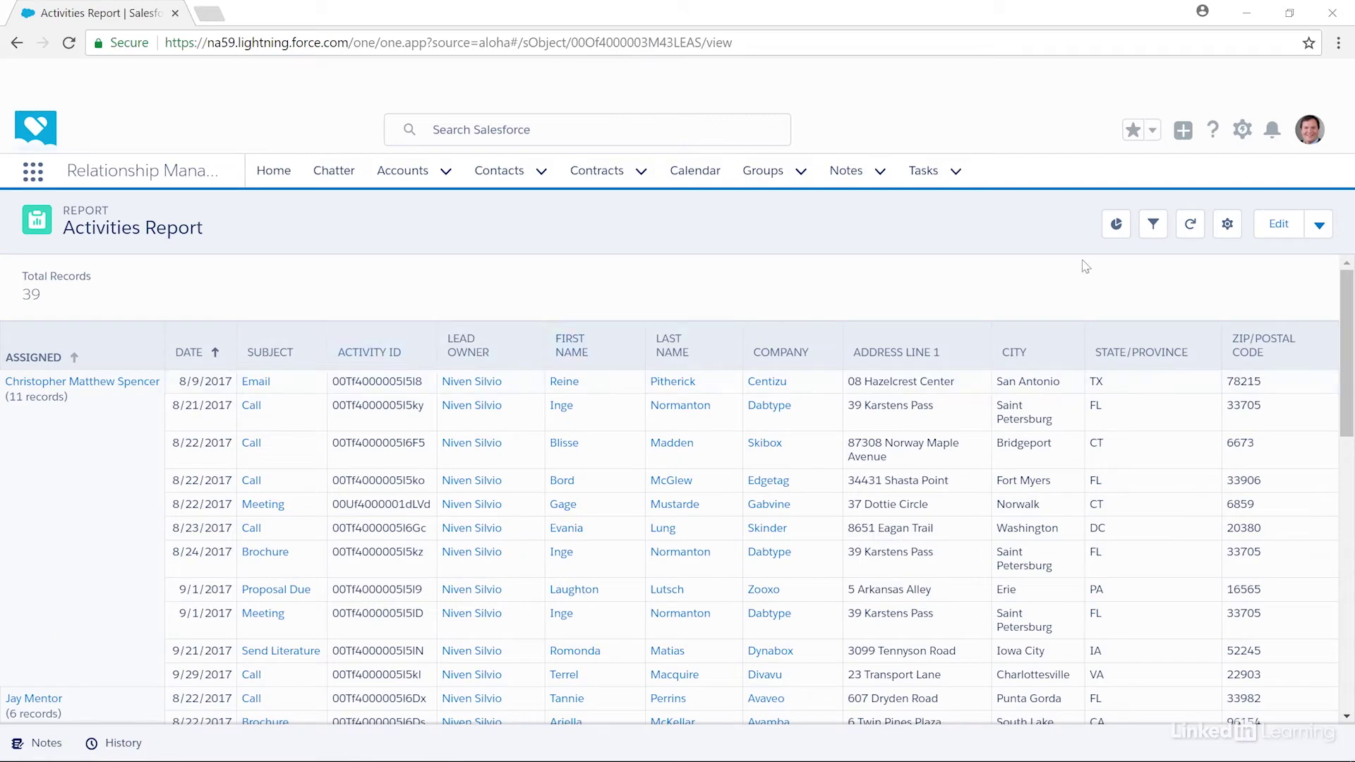
pyautogui.click(1275, 234)
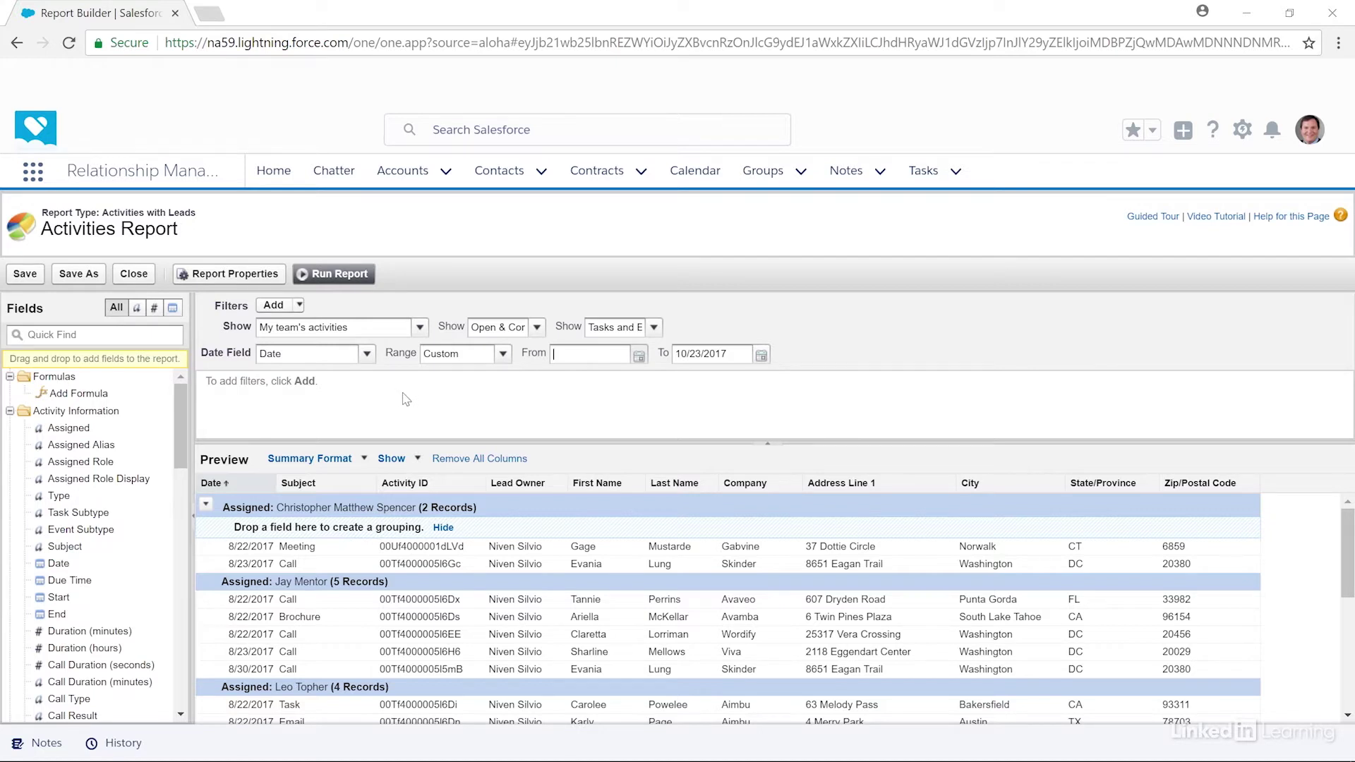
# - Remove the Subject through Zip/Postal Code columns, keeping only Date, and save the report
pyautogui.click(318, 483)
pyautogui.keyDown('ctrl'); pyautogui.click(424, 483); pyautogui.keyUp('ctrl')
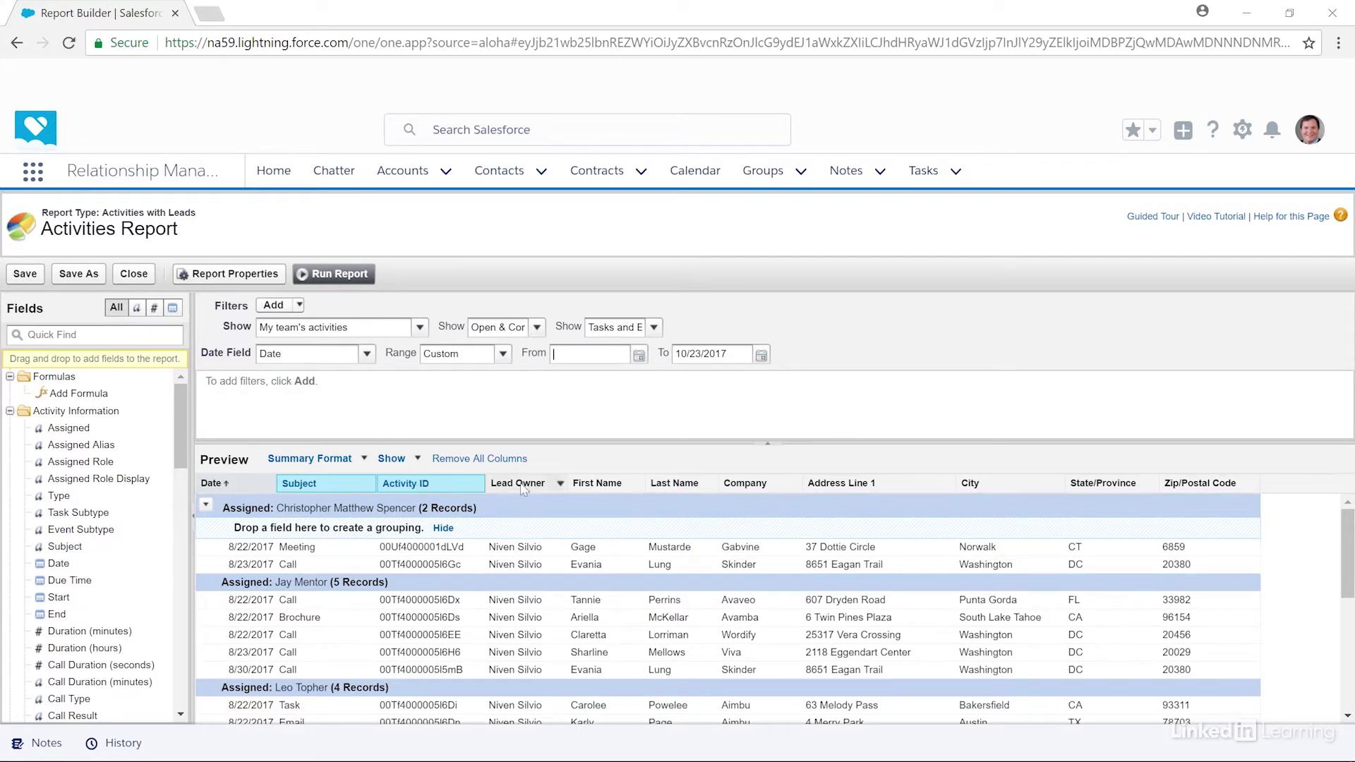
pyautogui.keyDown('ctrl'); pyautogui.click(518, 483); pyautogui.keyUp('ctrl')
pyautogui.keyDown('ctrl'); pyautogui.click(597, 482); pyautogui.keyUp('ctrl')
pyautogui.keyDown('ctrl'); pyautogui.click(674, 483); pyautogui.keyUp('ctrl')
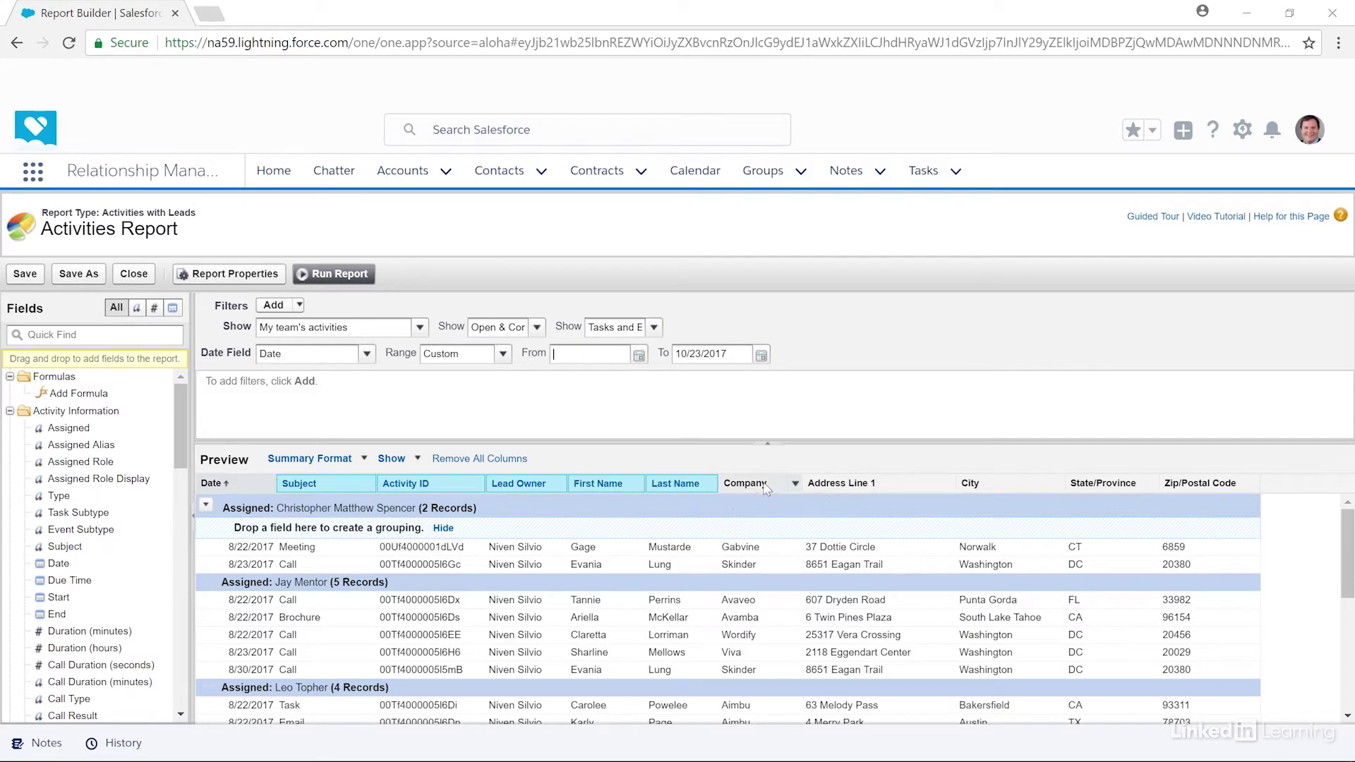
pyautogui.keyDown('ctrl'); pyautogui.click(765, 484); pyautogui.keyUp('ctrl')
pyautogui.keyDown('ctrl'); pyautogui.click(847, 483); pyautogui.keyUp('ctrl')
pyautogui.keyDown('ctrl'); pyautogui.click(979, 482); pyautogui.keyUp('ctrl')
pyautogui.keyDown('ctrl'); pyautogui.click(1100, 482); pyautogui.keyUp('ctrl')
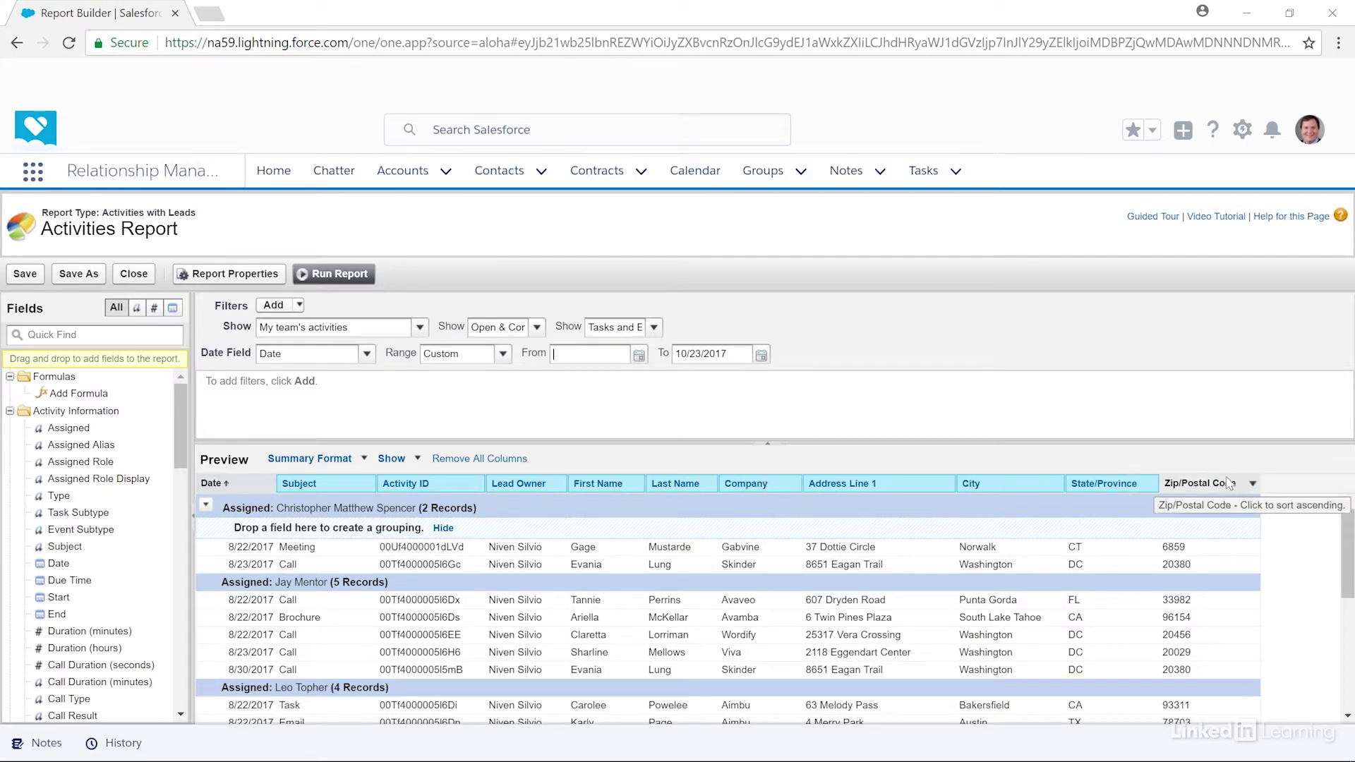
pyautogui.keyDown('ctrl'); pyautogui.click(1227, 482); pyautogui.keyUp('ctrl')
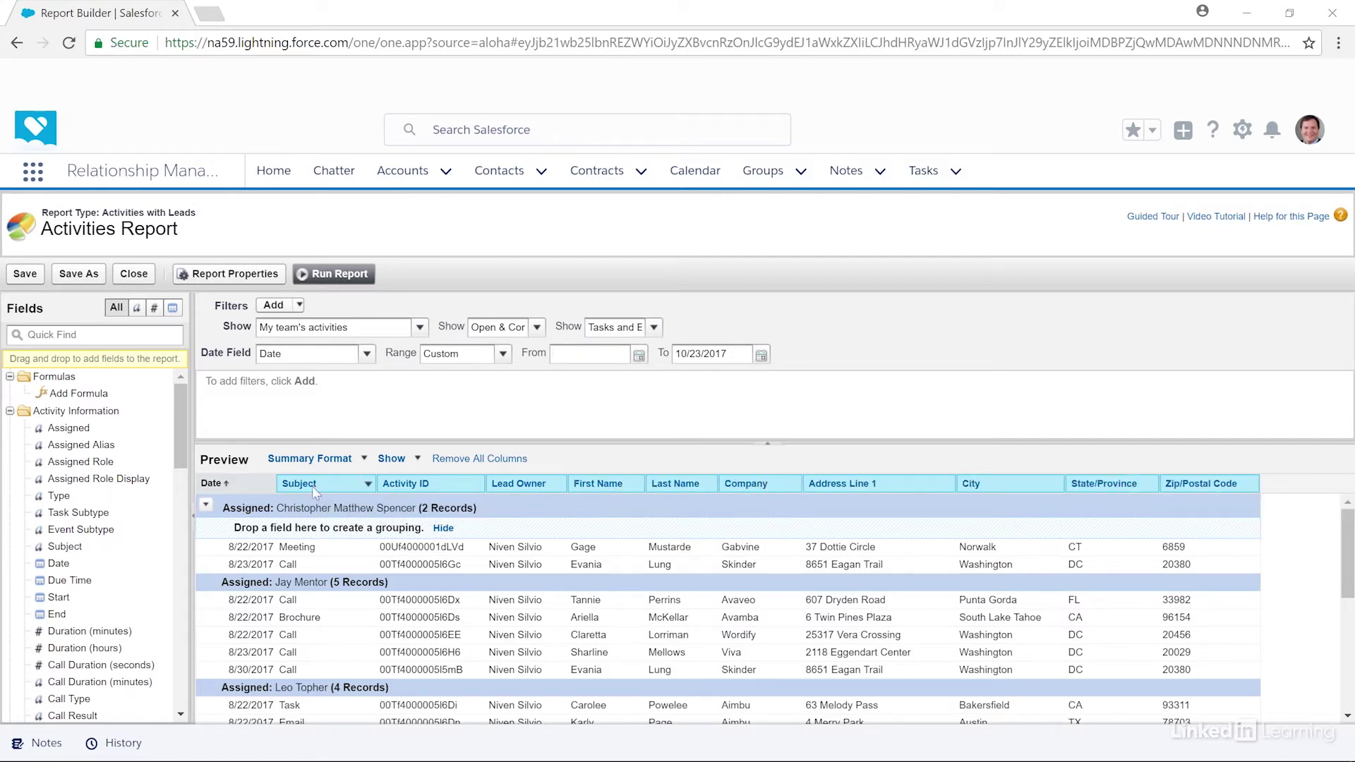
pyautogui.moveTo(314, 482); pyautogui.dragTo(84, 563)
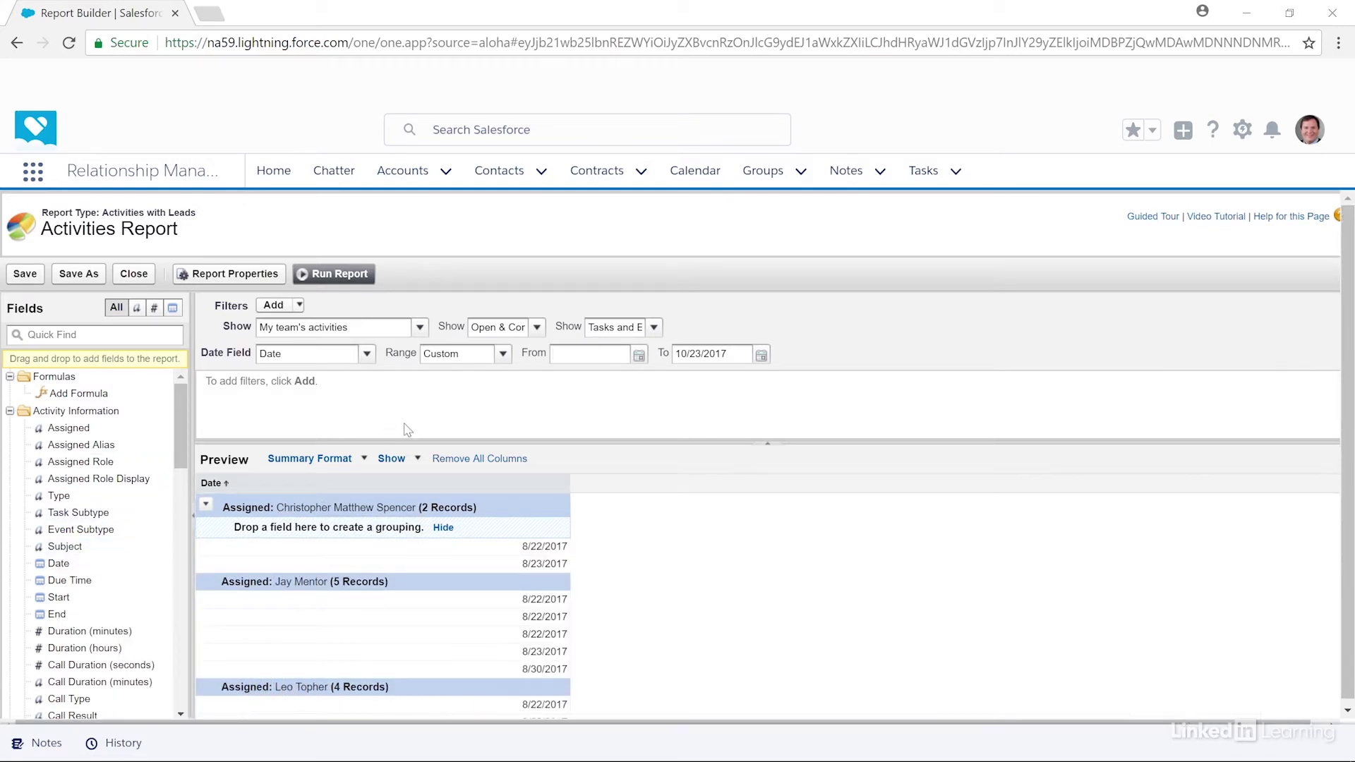
pyautogui.click(23, 273)
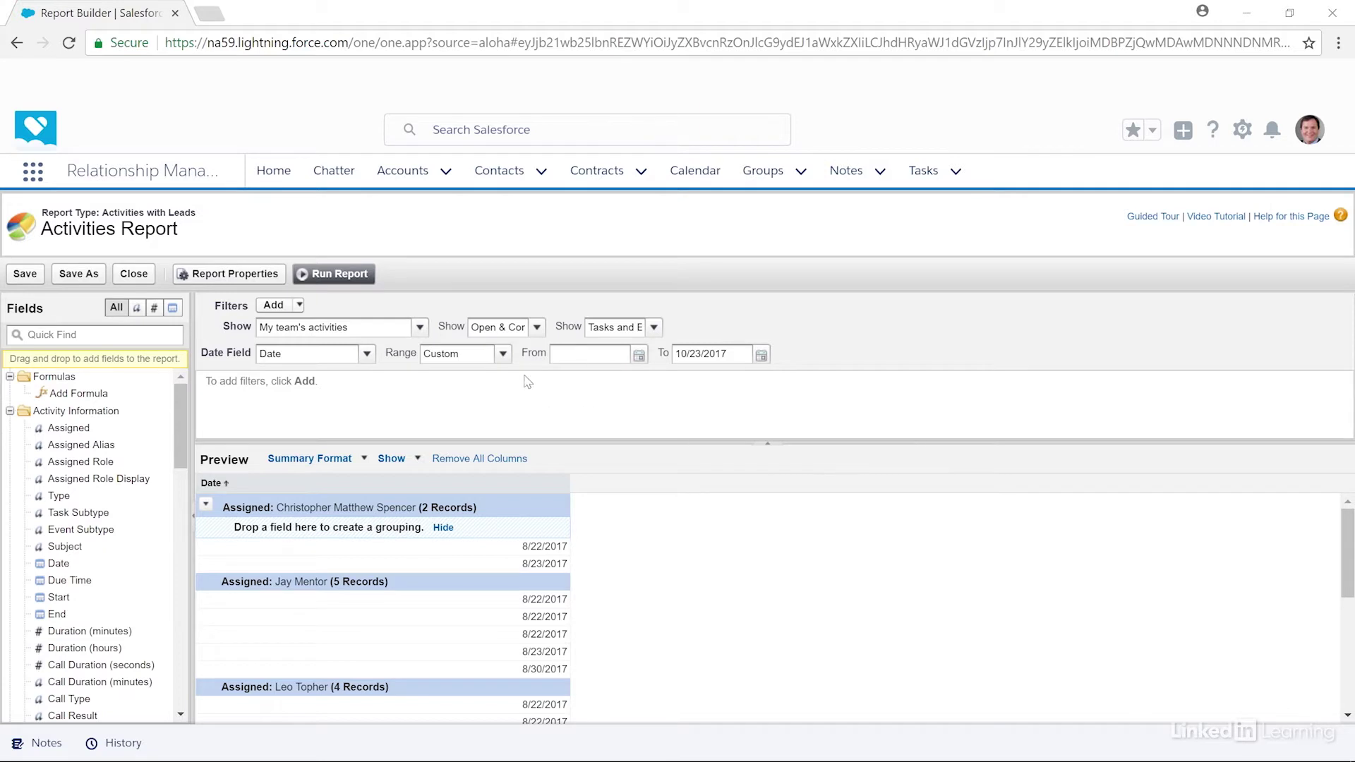
# - Try a custom 8/1/2017–8/31/2017 date range, then revert the range to All Time
pyautogui.click(504, 354)
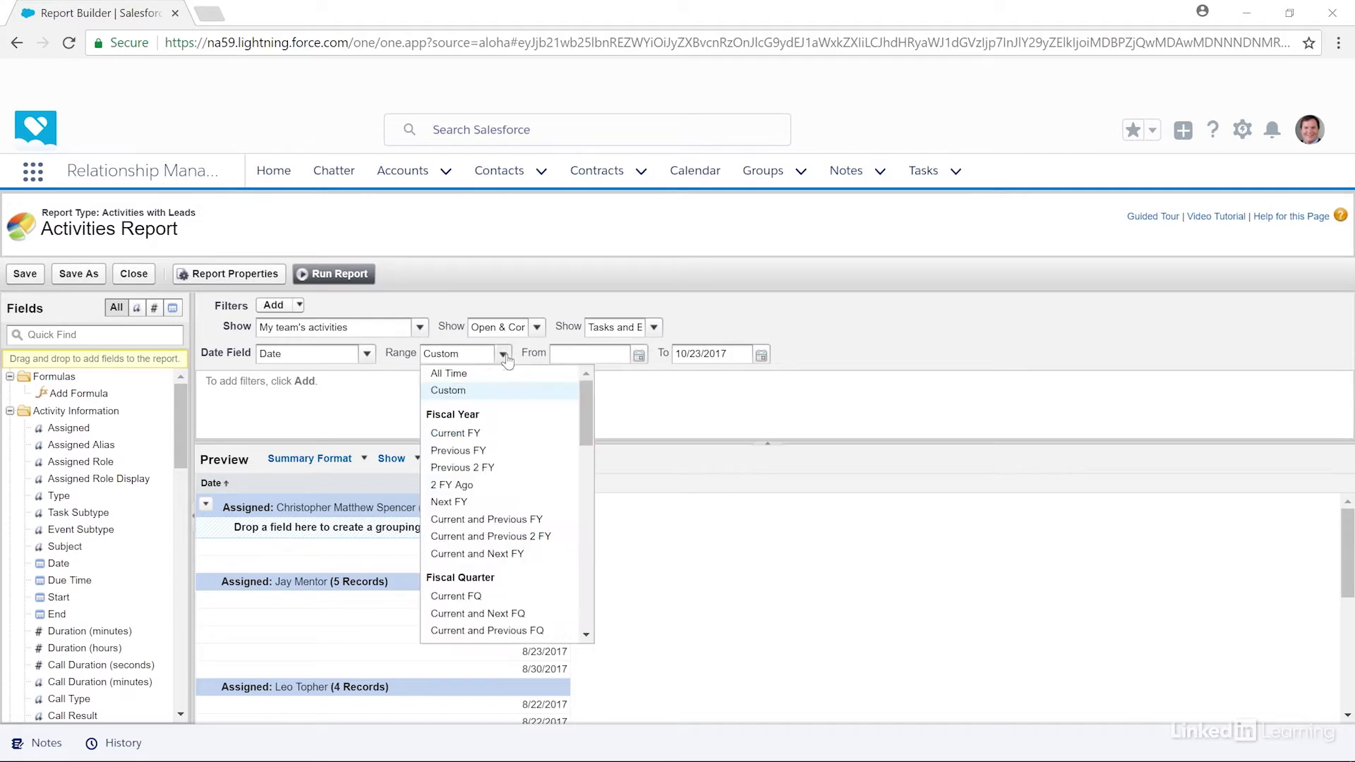
pyautogui.click(487, 375)
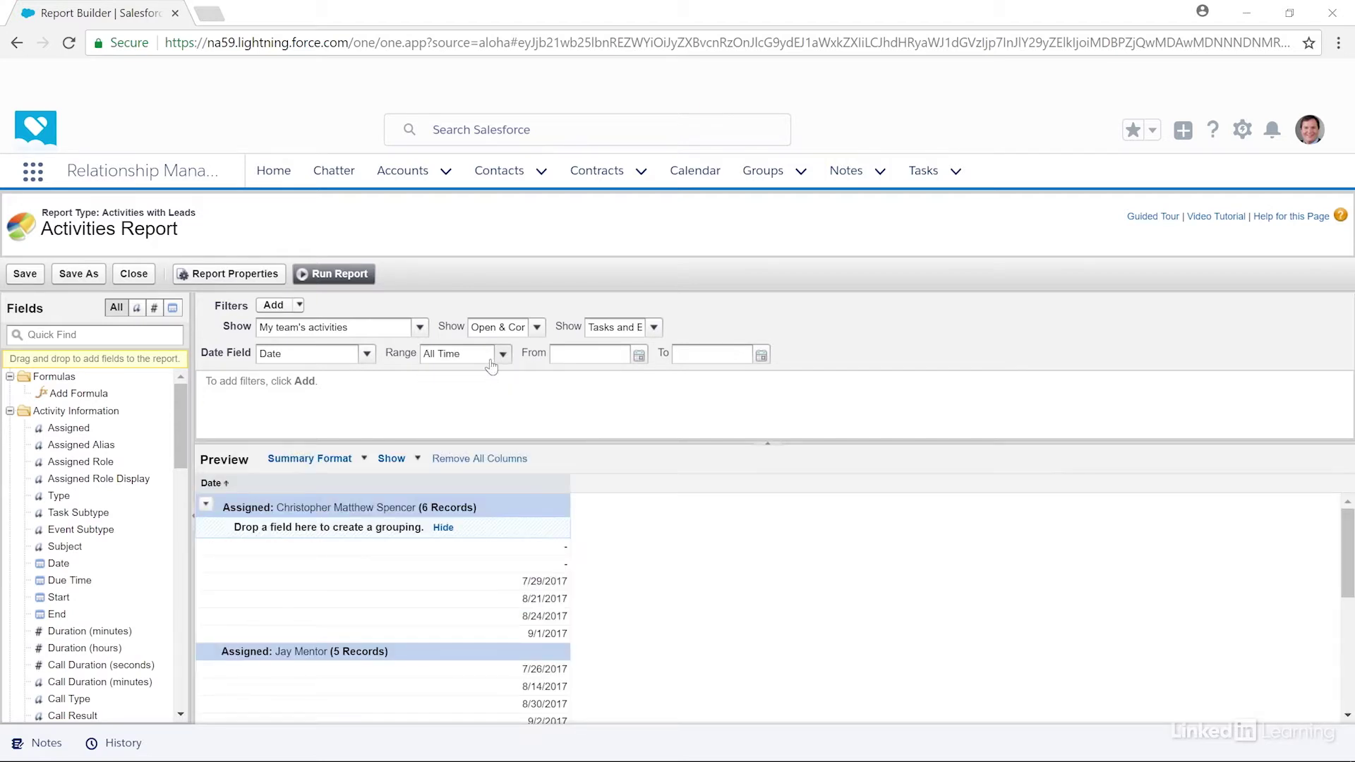
pyautogui.click(505, 356)
pyautogui.click(475, 390)
pyautogui.click(639, 355)
pyautogui.click(611, 412)
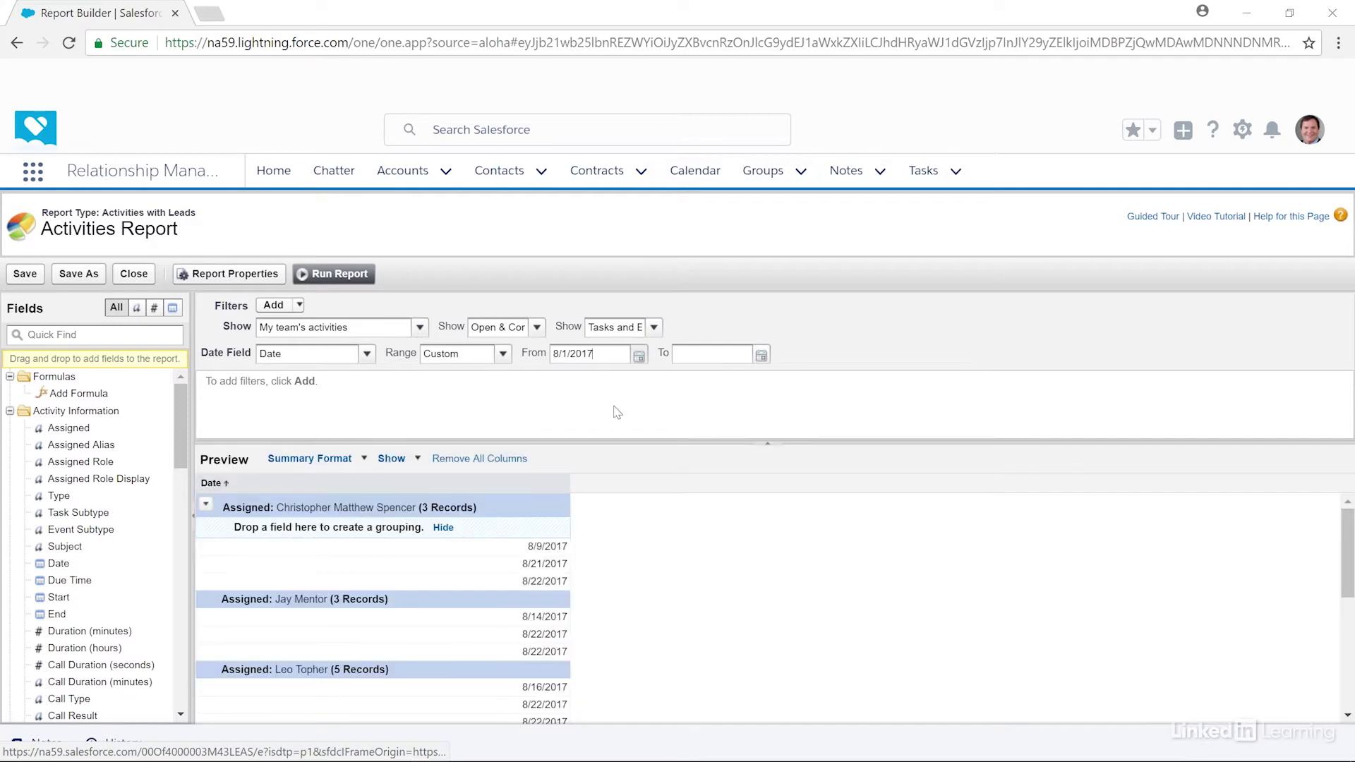
pyautogui.click(762, 355)
pyautogui.click(777, 482)
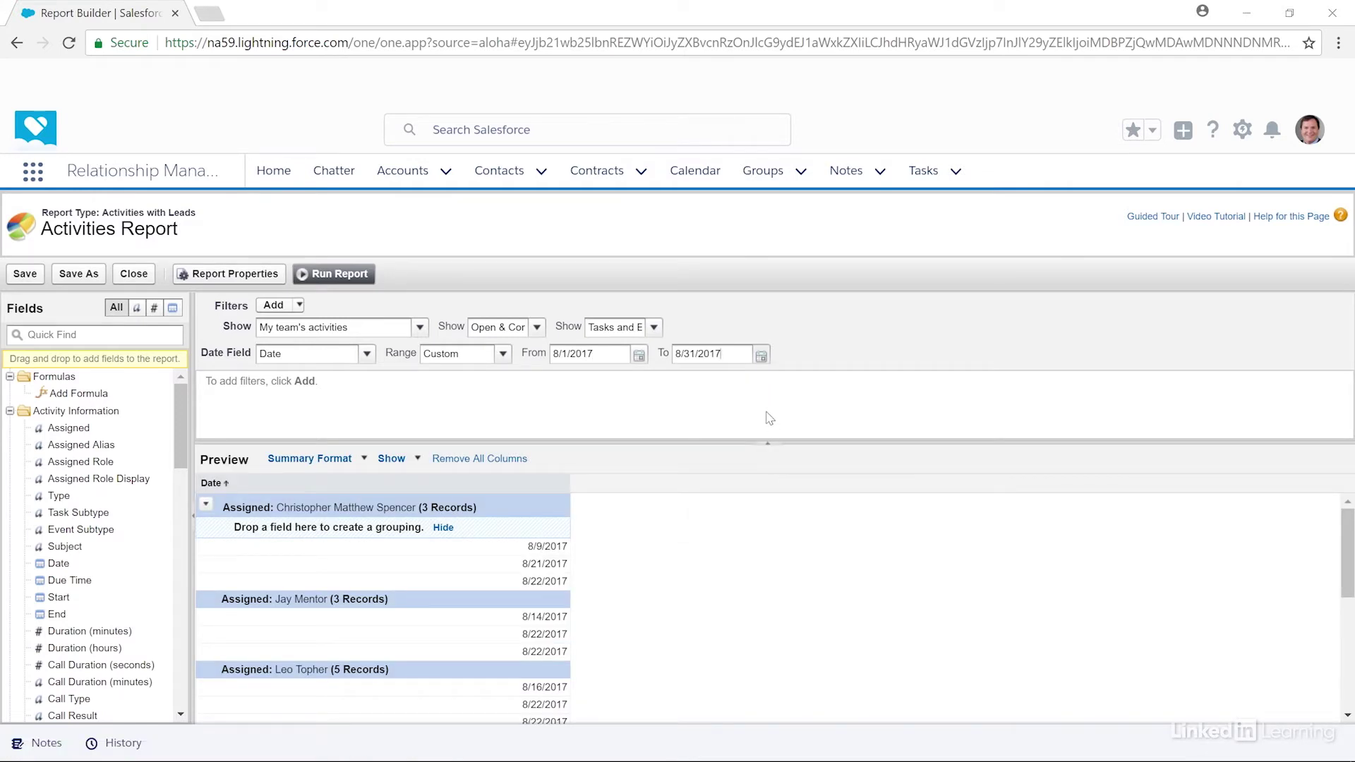
pyautogui.click(502, 353)
pyautogui.click(448, 373)
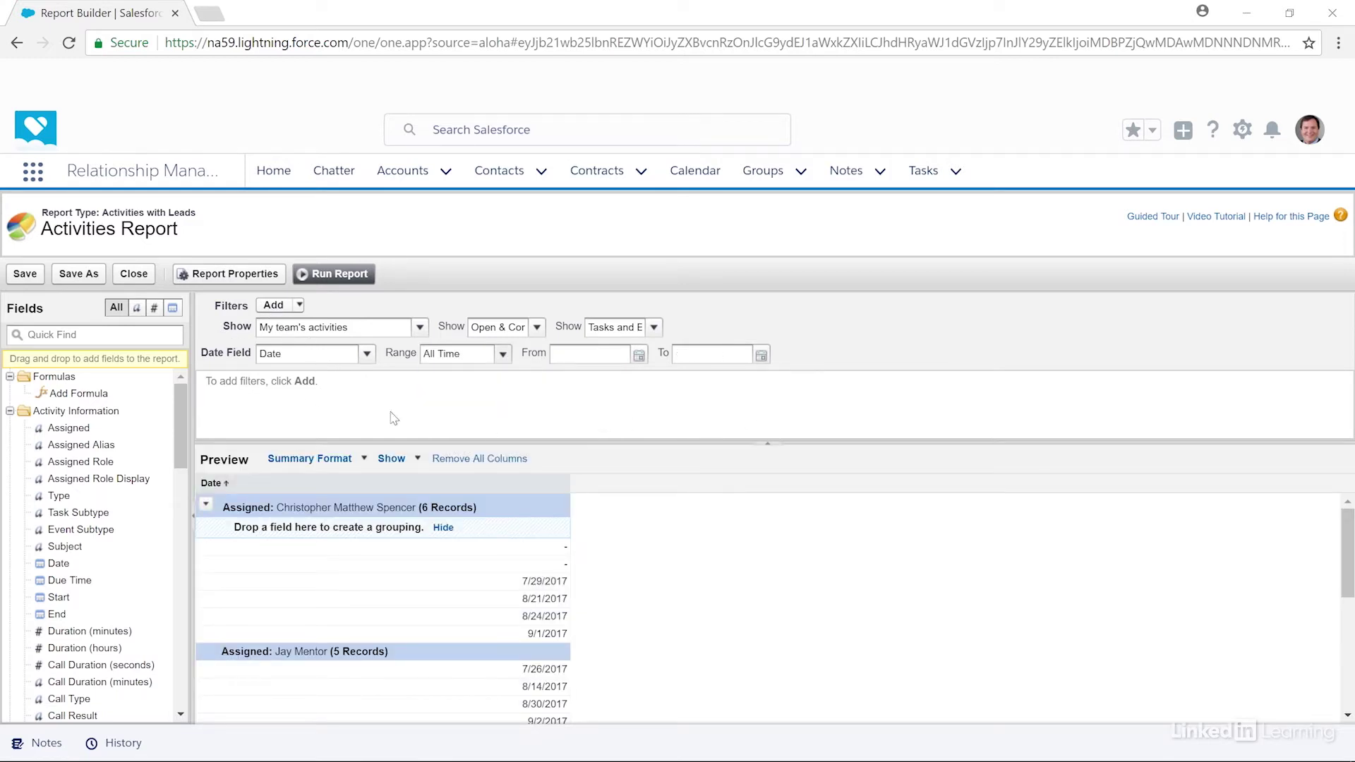
# - Add a 'Date equals this week' filter to the report
pyautogui.click(273, 305)
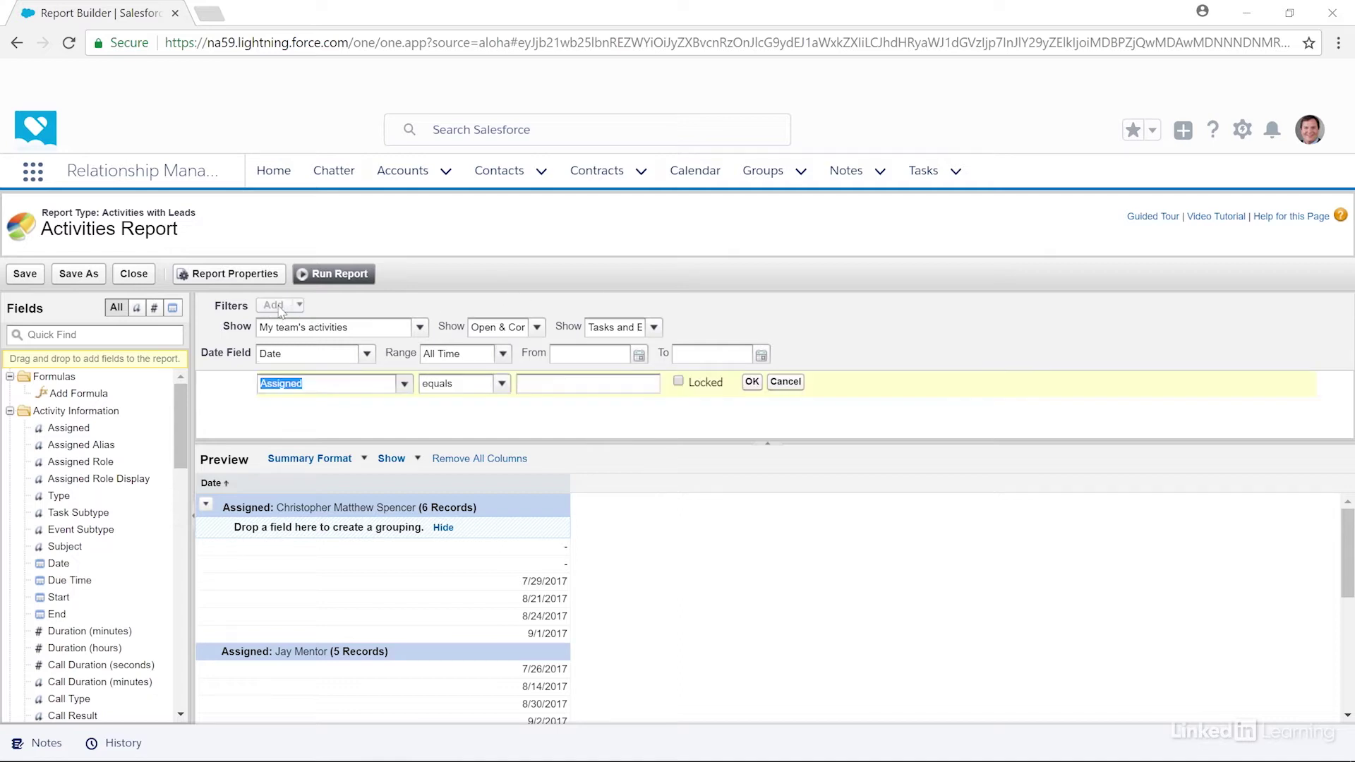
pyautogui.write('da')
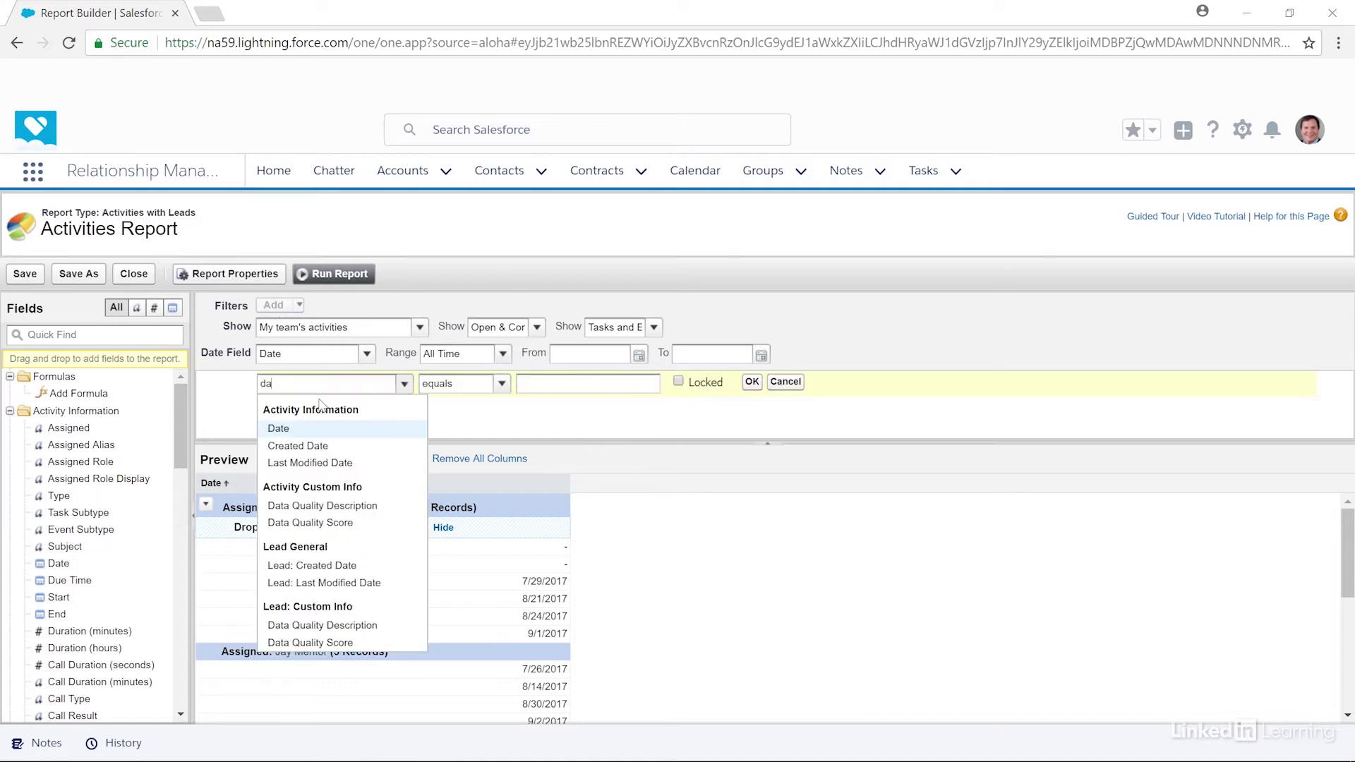
pyautogui.write('te')
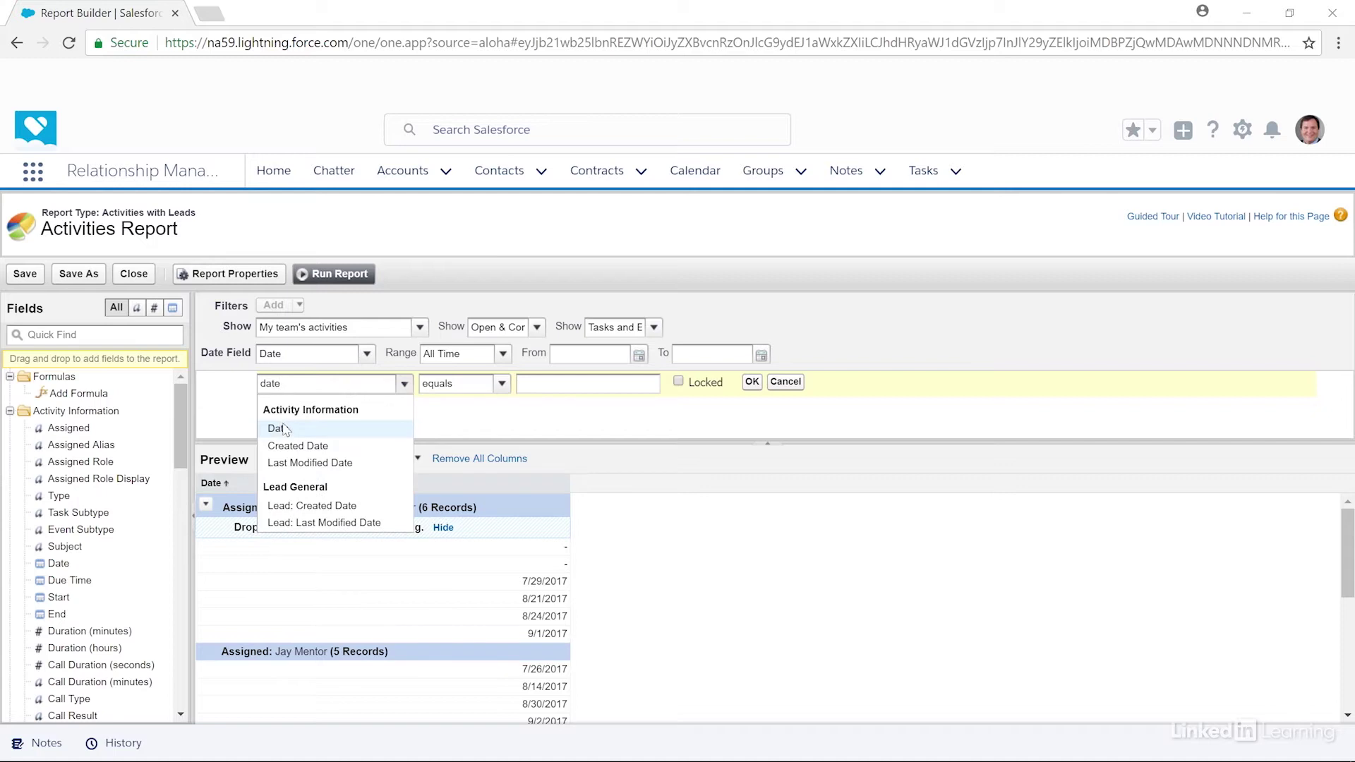
pyautogui.click(283, 429)
pyautogui.click(589, 386)
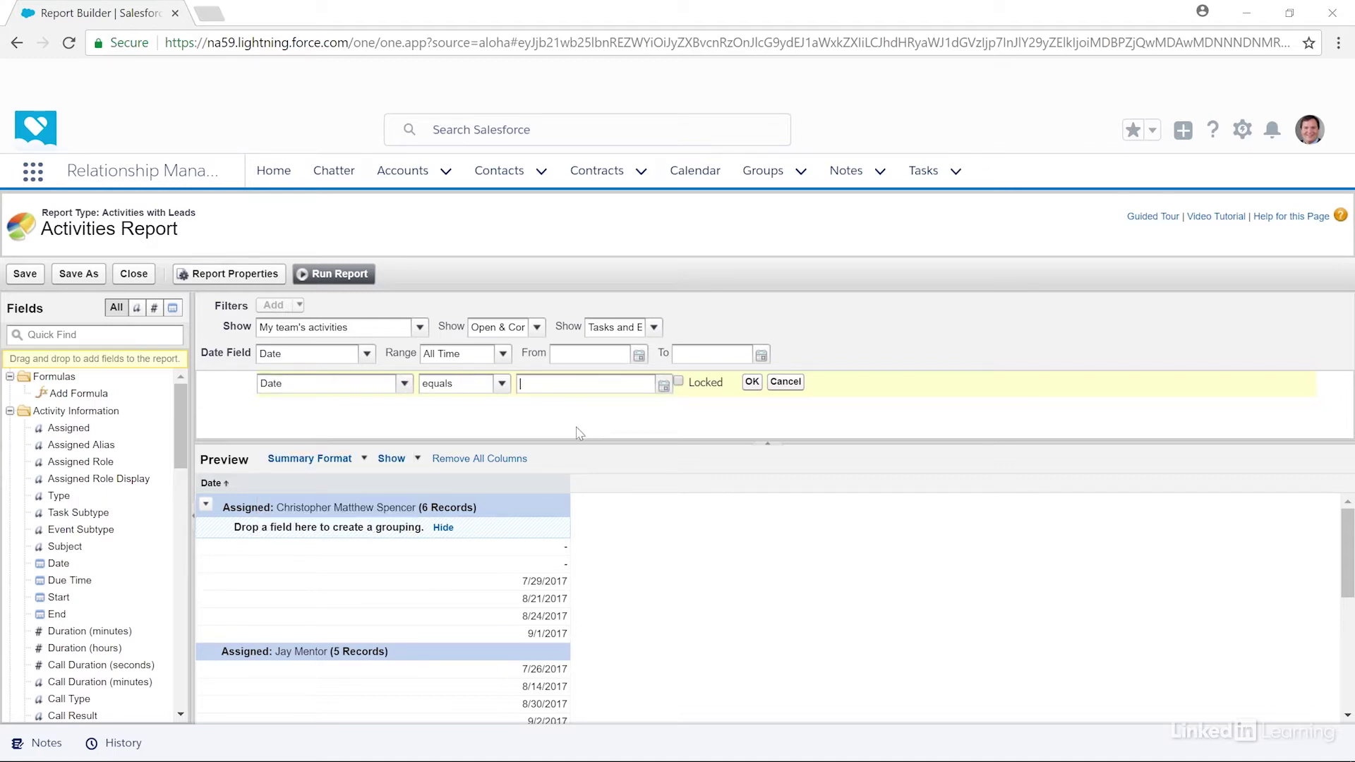
pyautogui.write('this week')
pyautogui.click(751, 382)
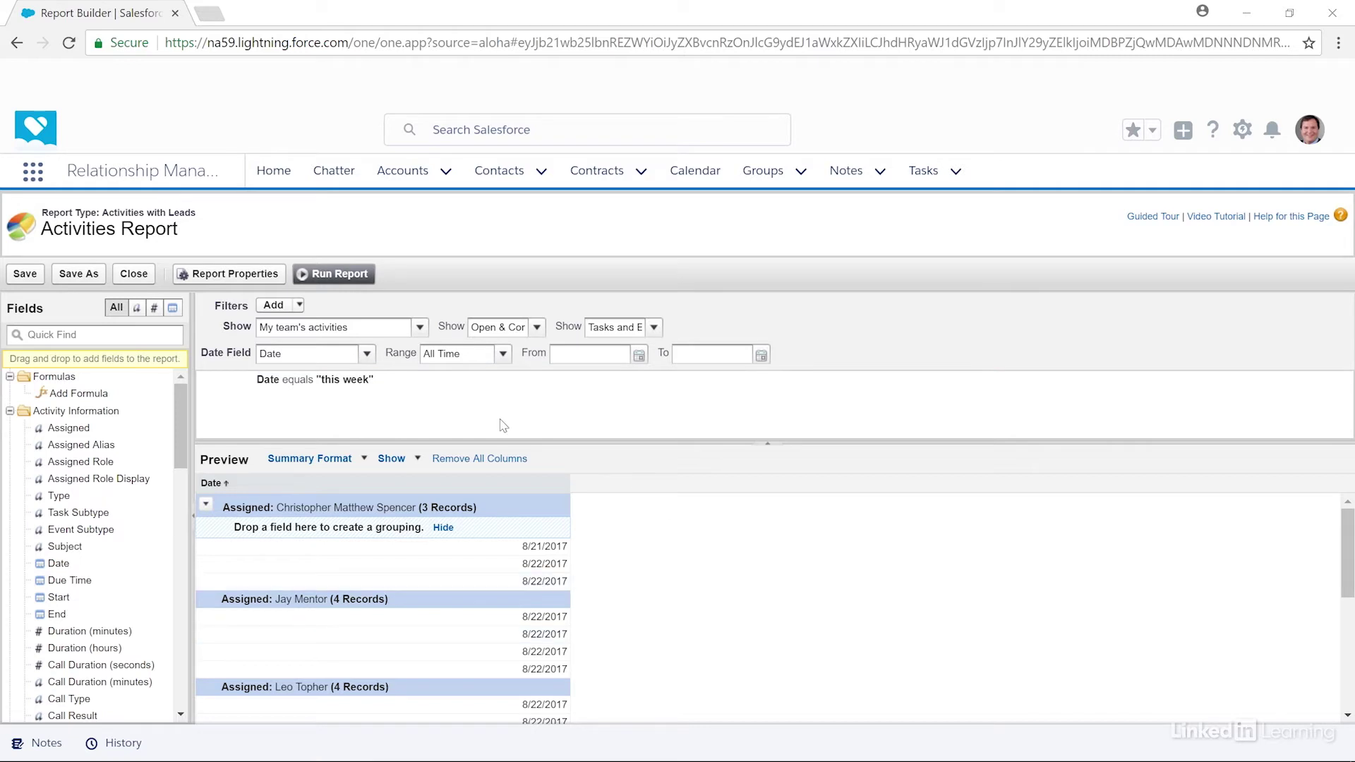
# - Change the Date filter to 'next 30 days', then remove it
pyautogui.click(392, 379)
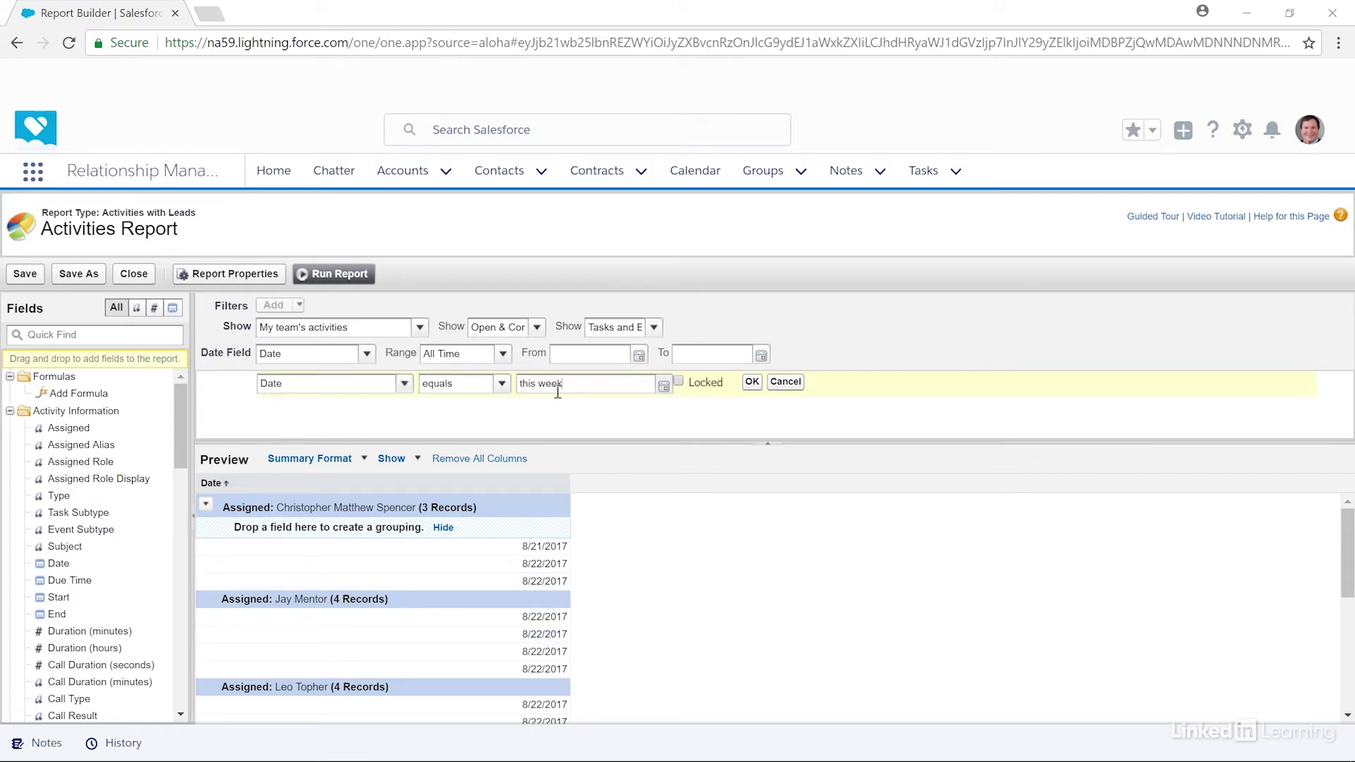
pyautogui.write('next 30 days')
pyautogui.click(751, 382)
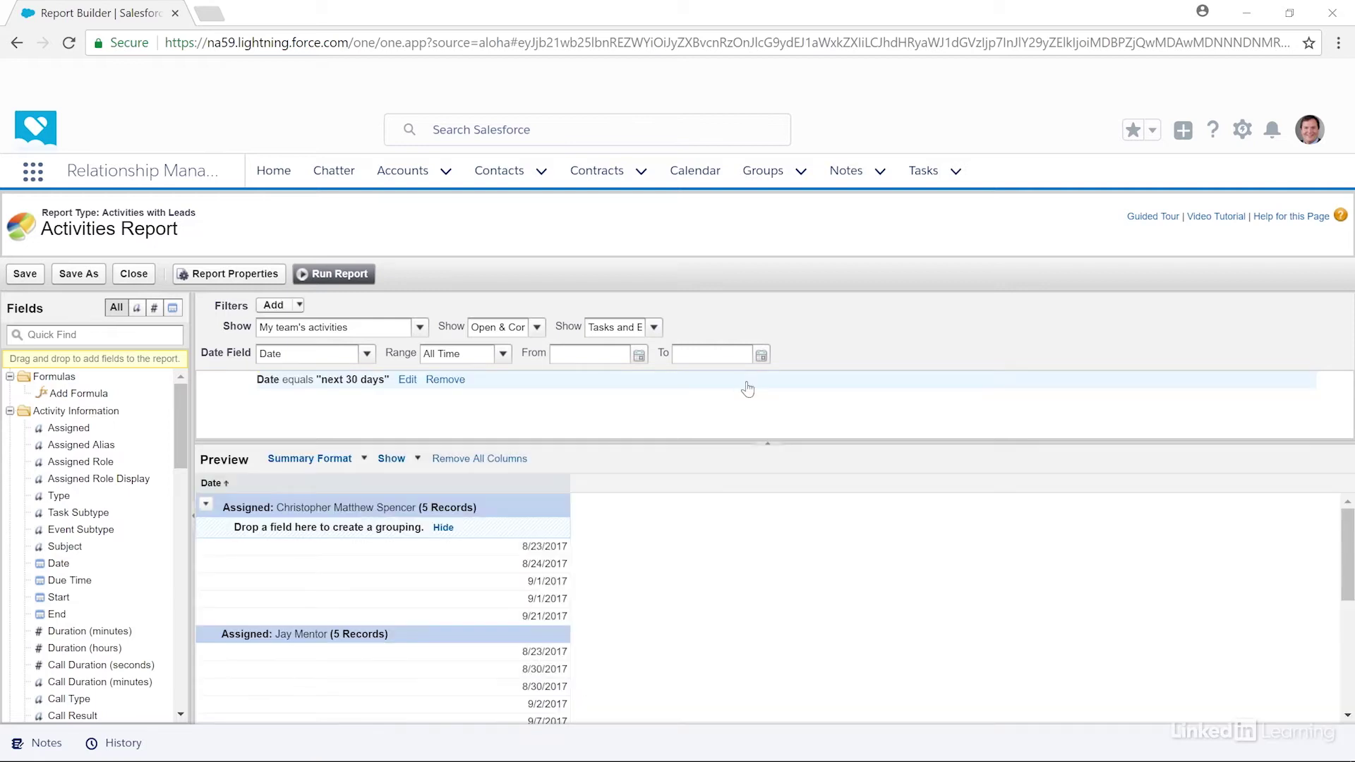
pyautogui.click(447, 384)
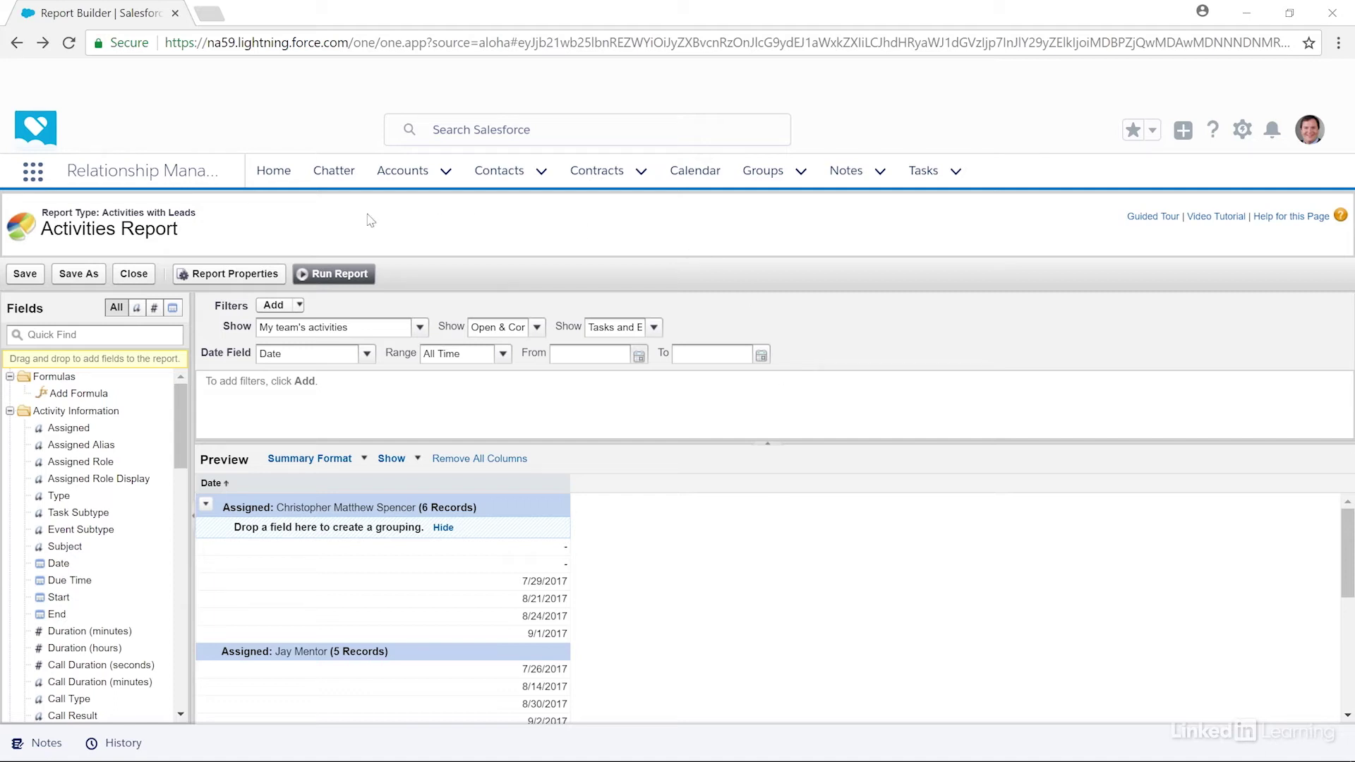
# - Save the Activities Report, then start a New Report from the Reports page
pyautogui.click(24, 273)
pyautogui.click(33, 170)
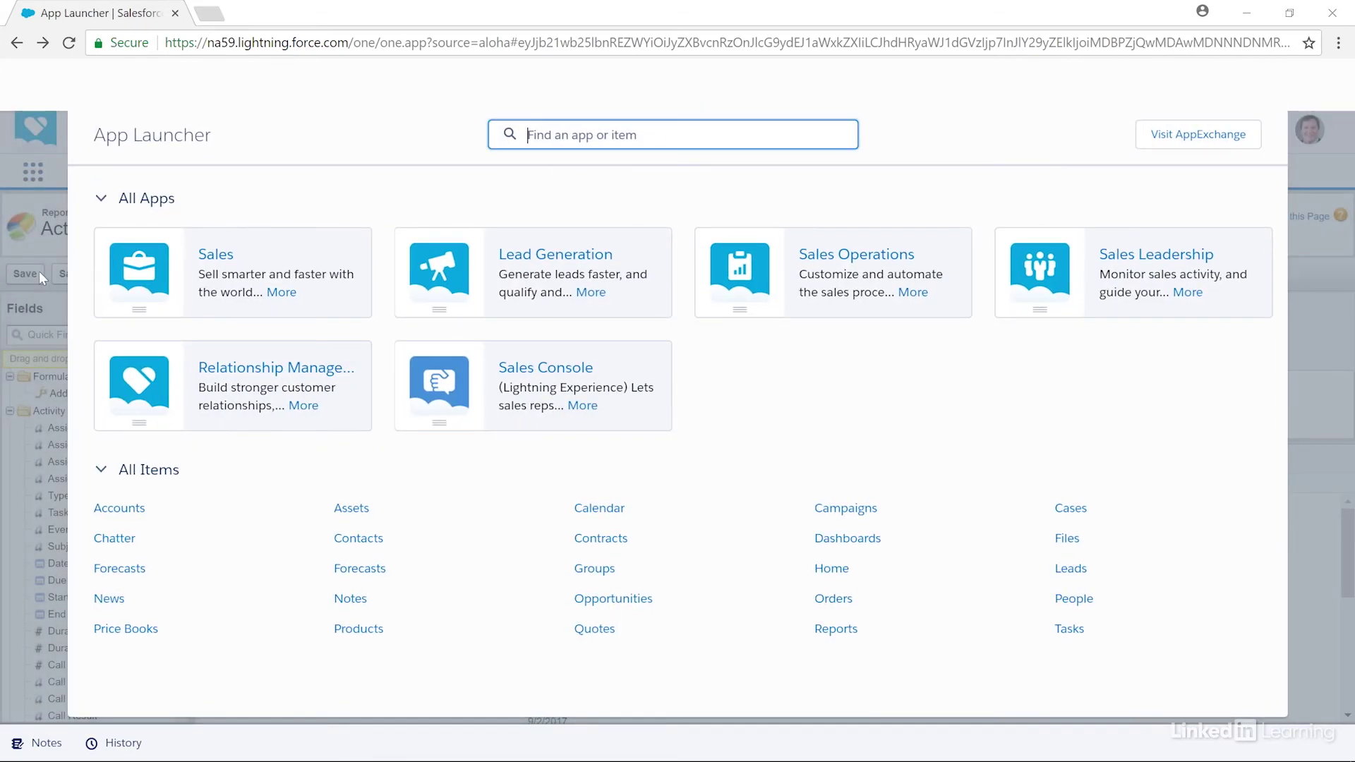
pyautogui.click(847, 631)
pyautogui.click(1185, 233)
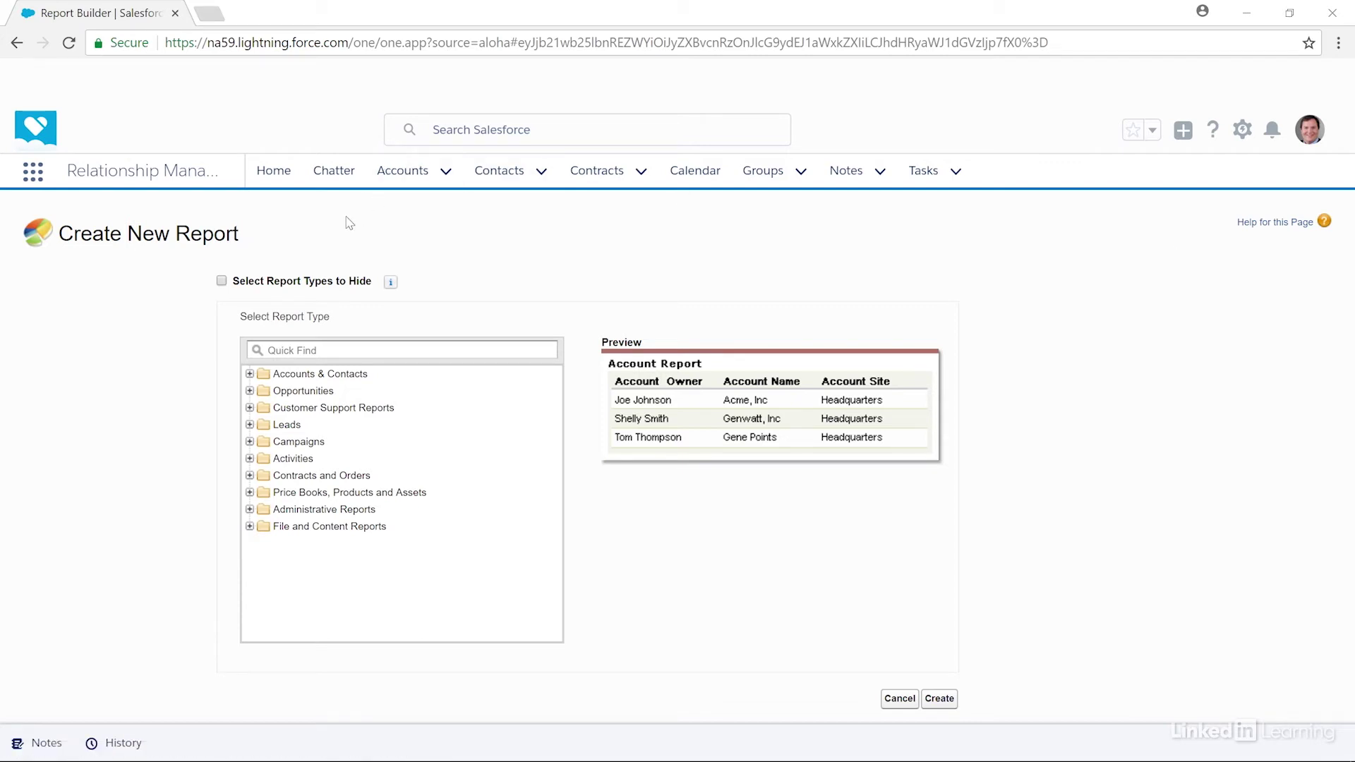
# - Create a report from the Accounts type under Accounts & Contacts
pyautogui.click(250, 374)
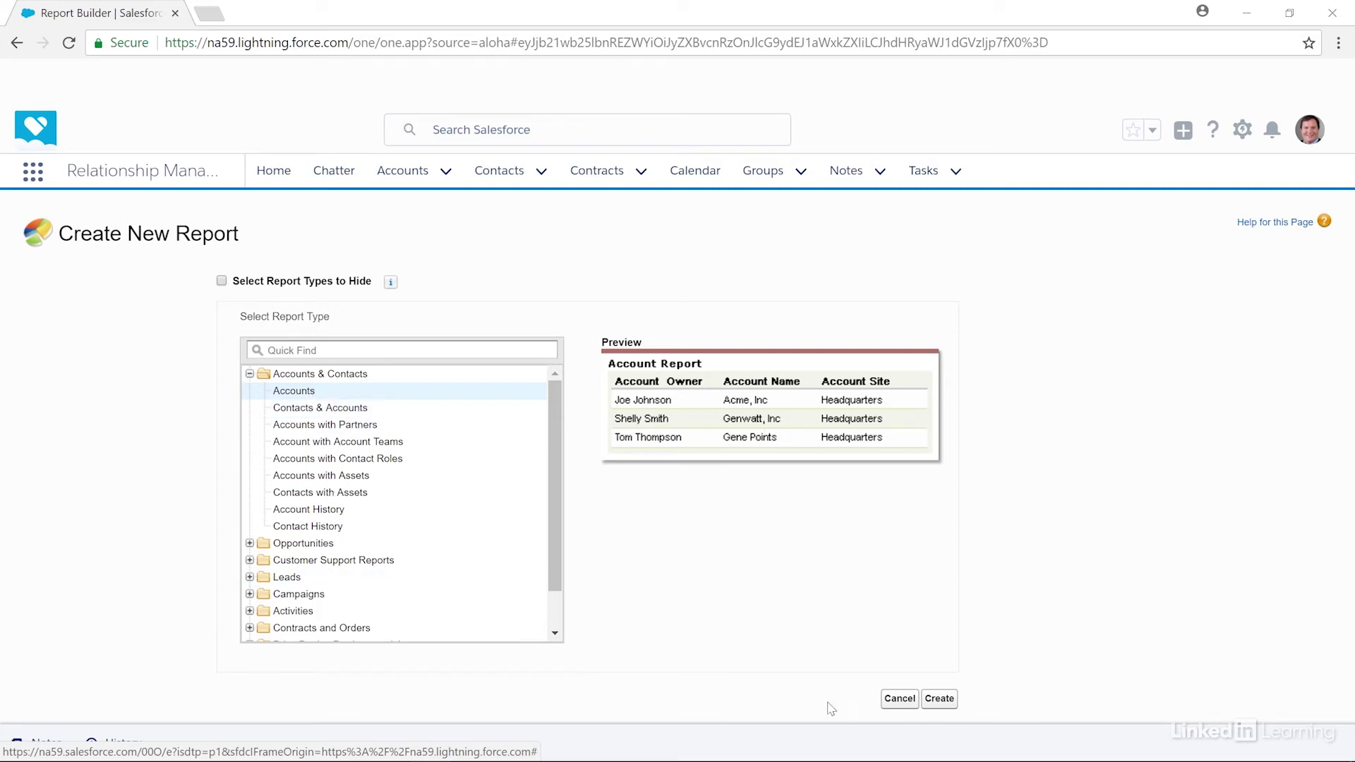
pyautogui.click(939, 702)
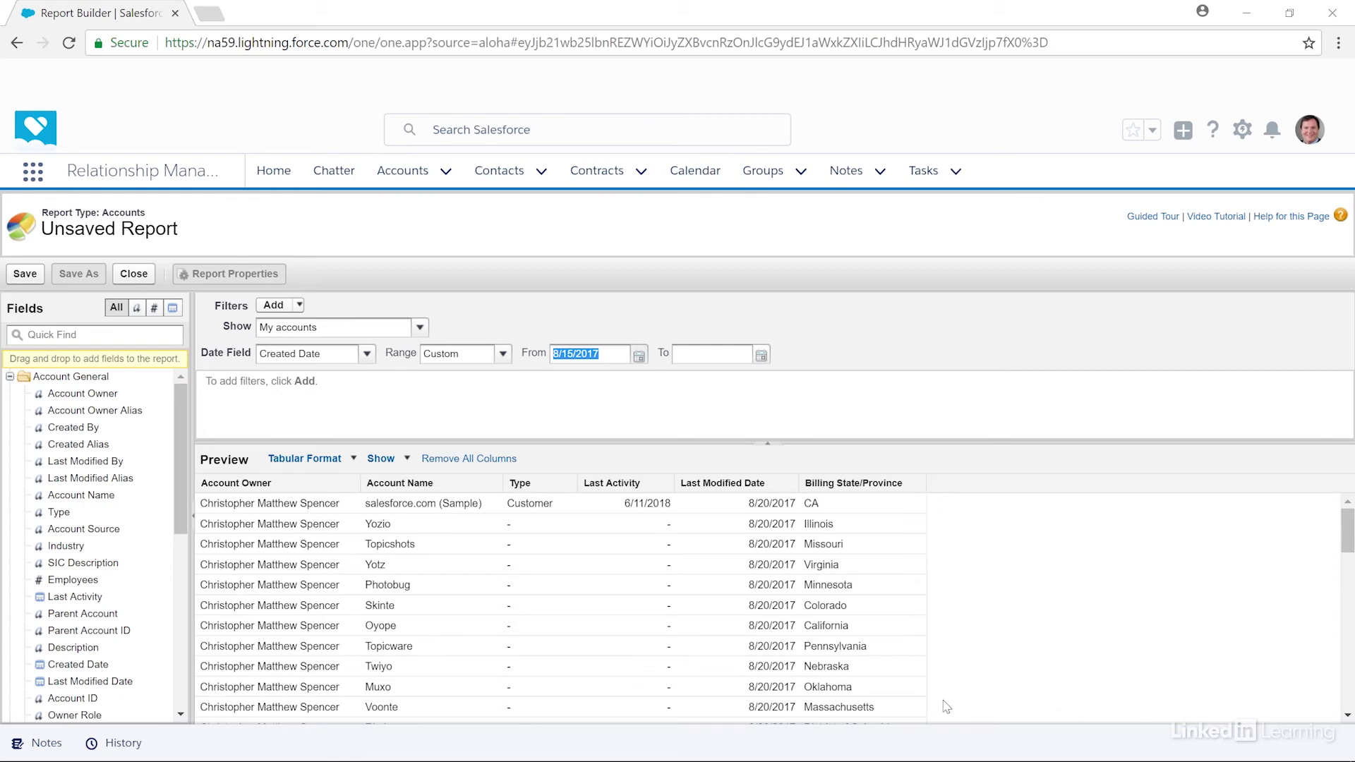
# - Open the Company Insights dashboard from the Dashboards page
pyautogui.click(33, 170)
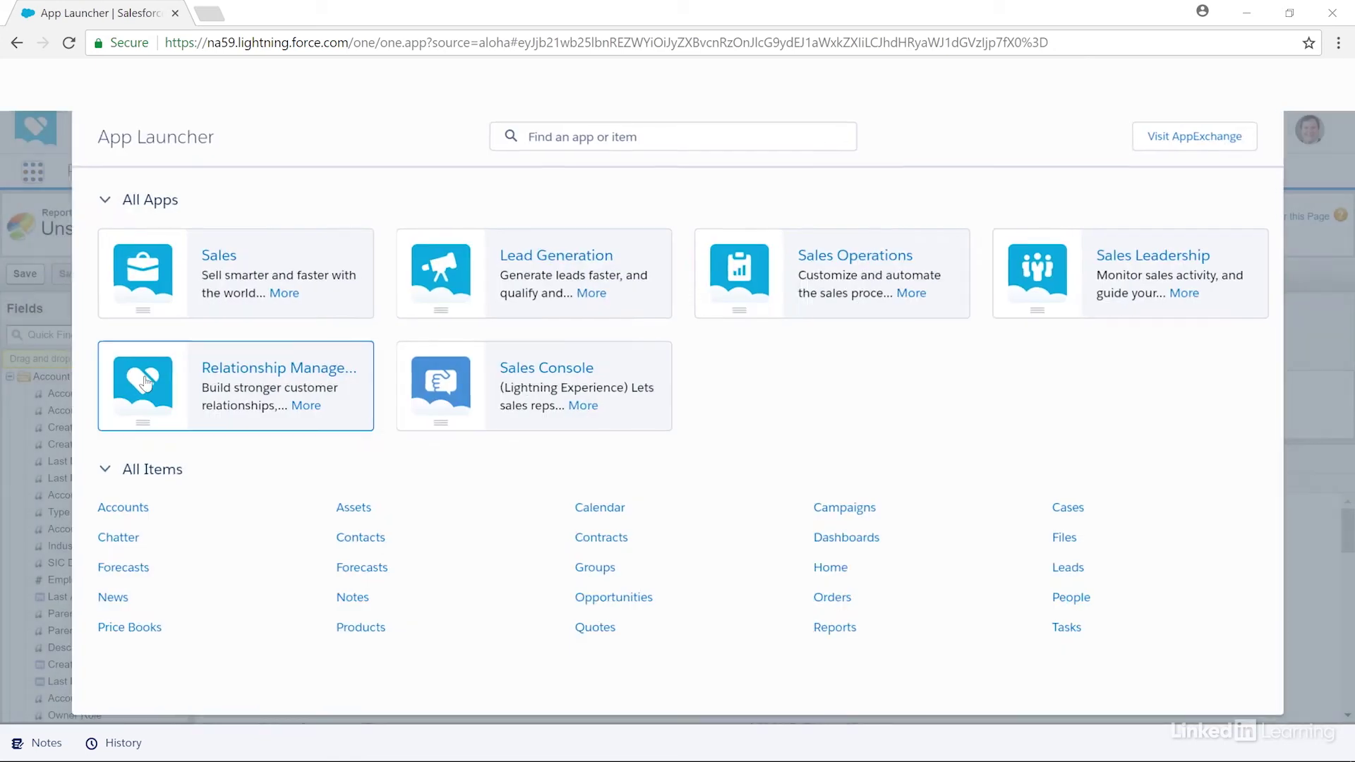
pyautogui.click(846, 542)
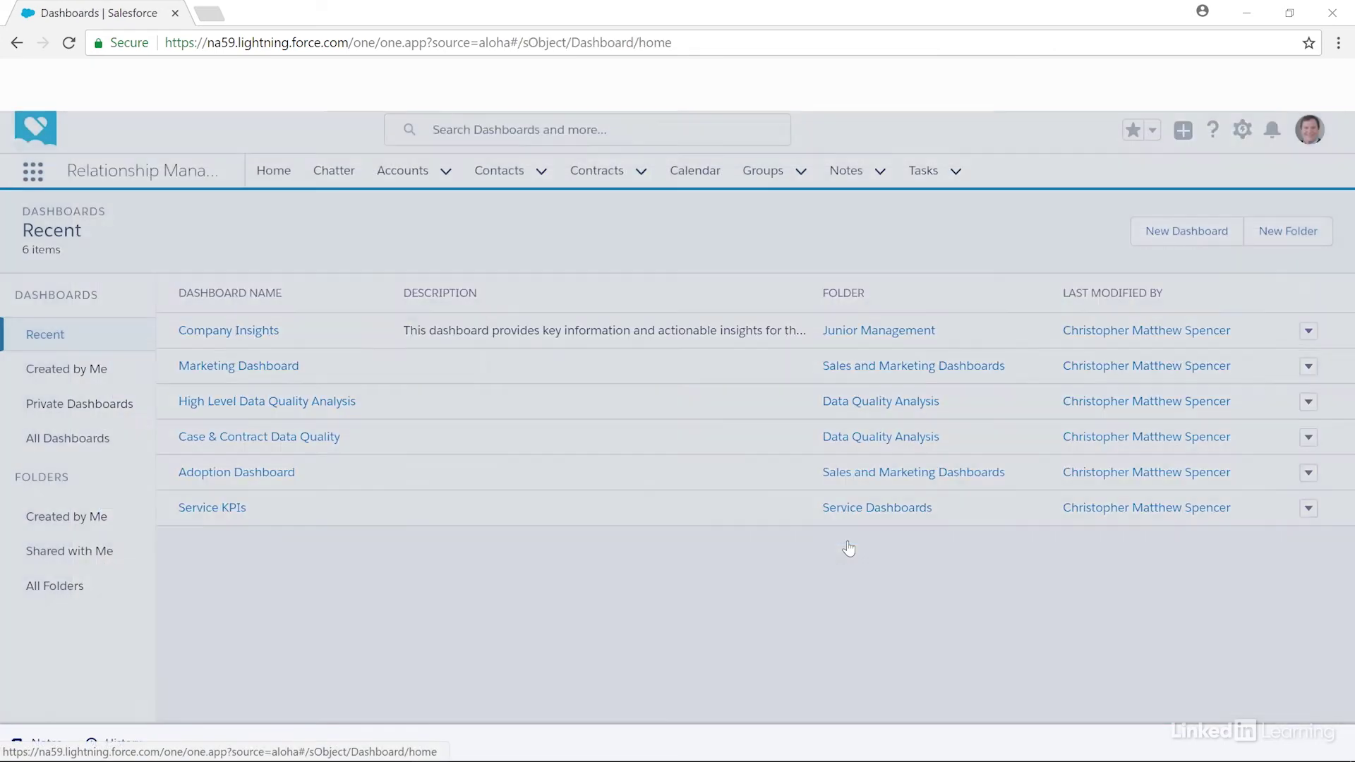
pyautogui.click(240, 336)
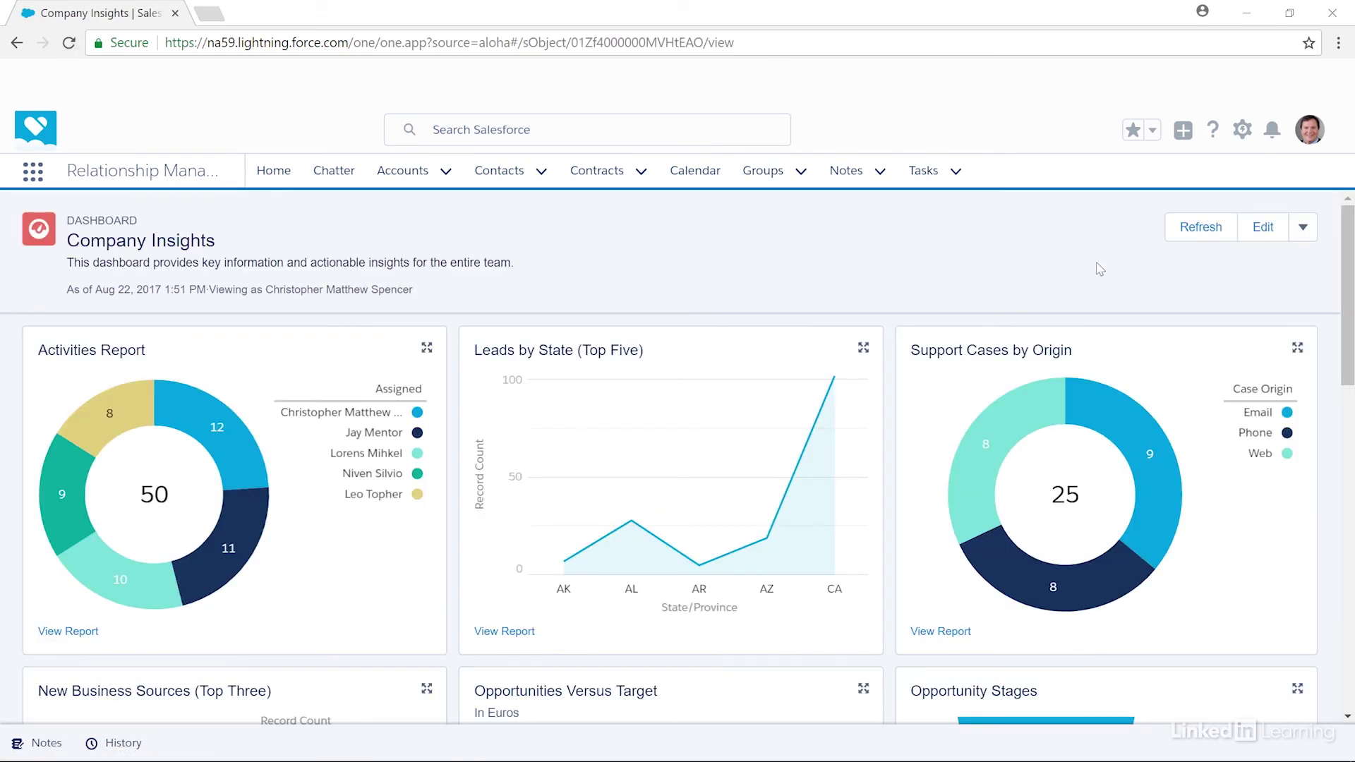
# - Refresh the Company Insights dashboard, retrying several times despite the once-per-minute limit
pyautogui.click(1203, 230)
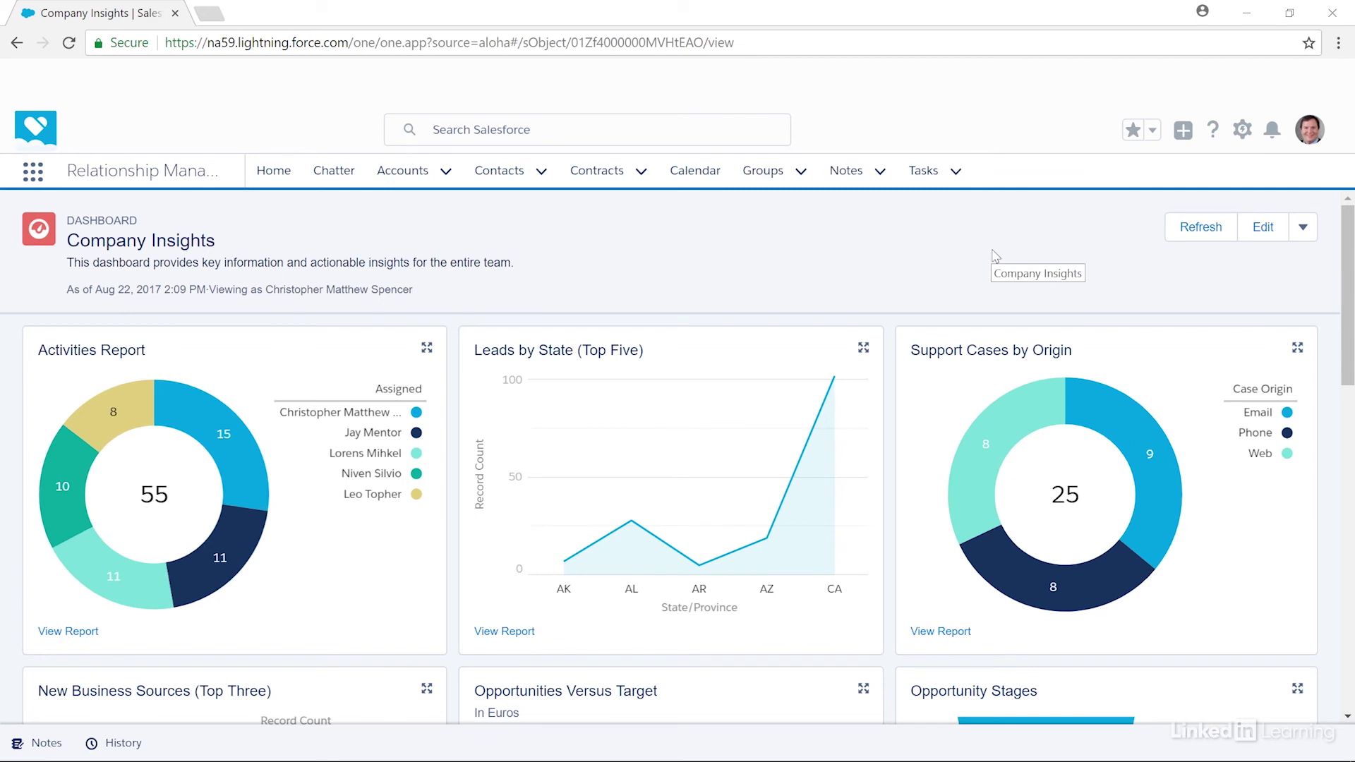
pyautogui.click(1207, 230)
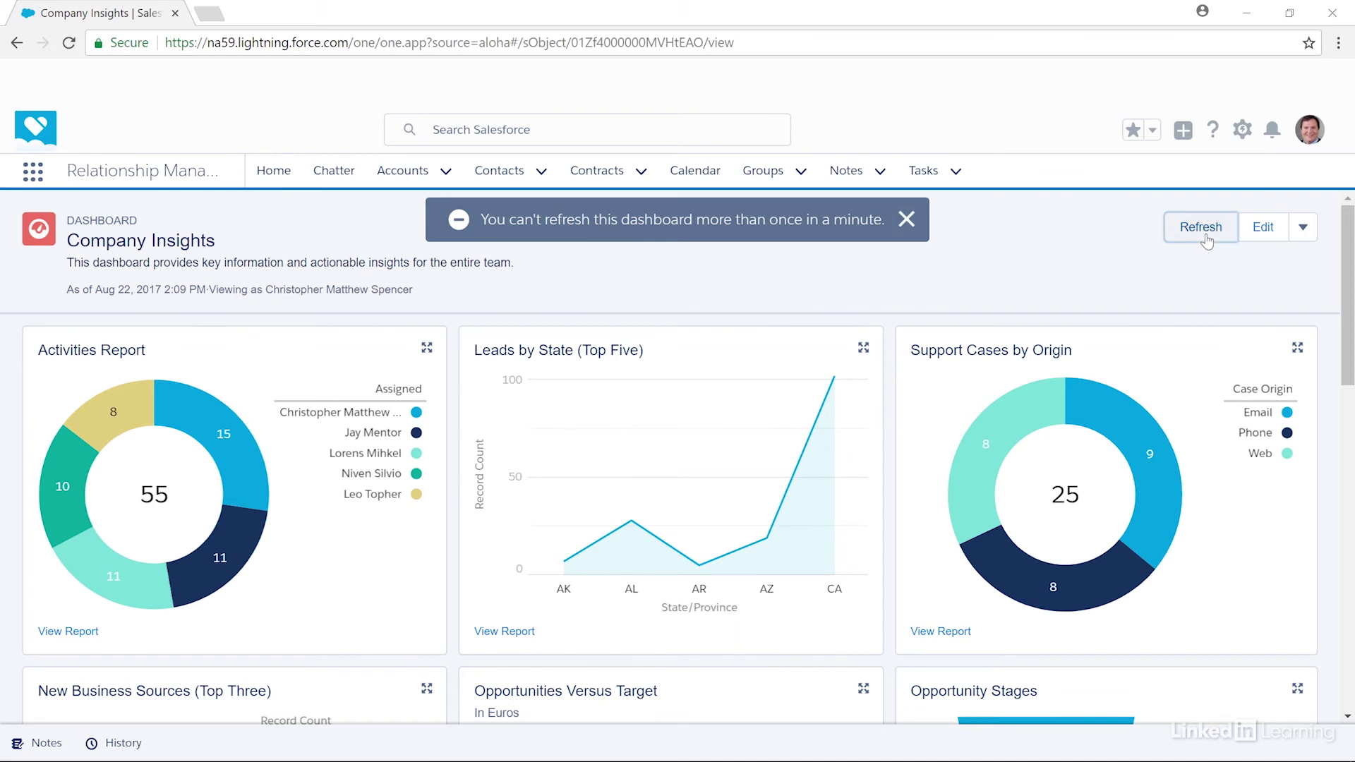
pyautogui.click(1206, 237)
pyautogui.click(1205, 237)
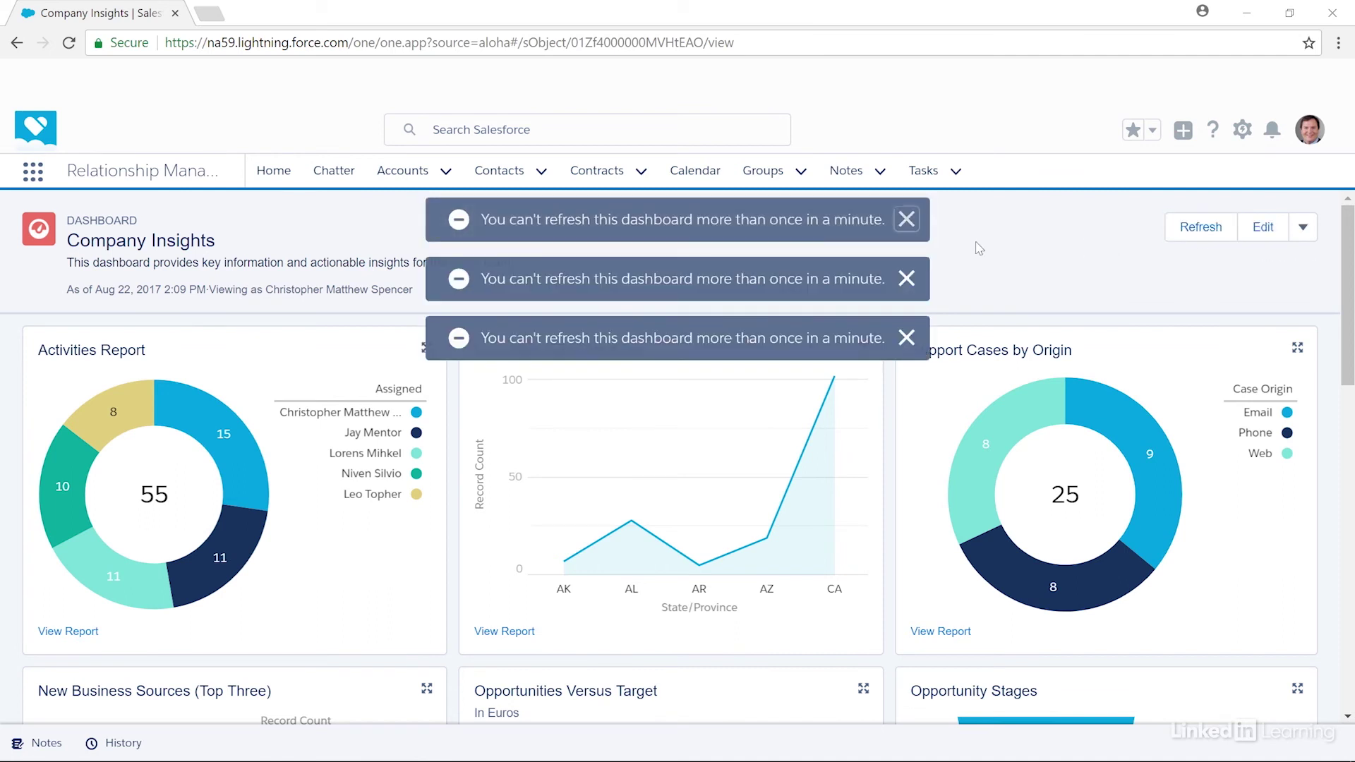